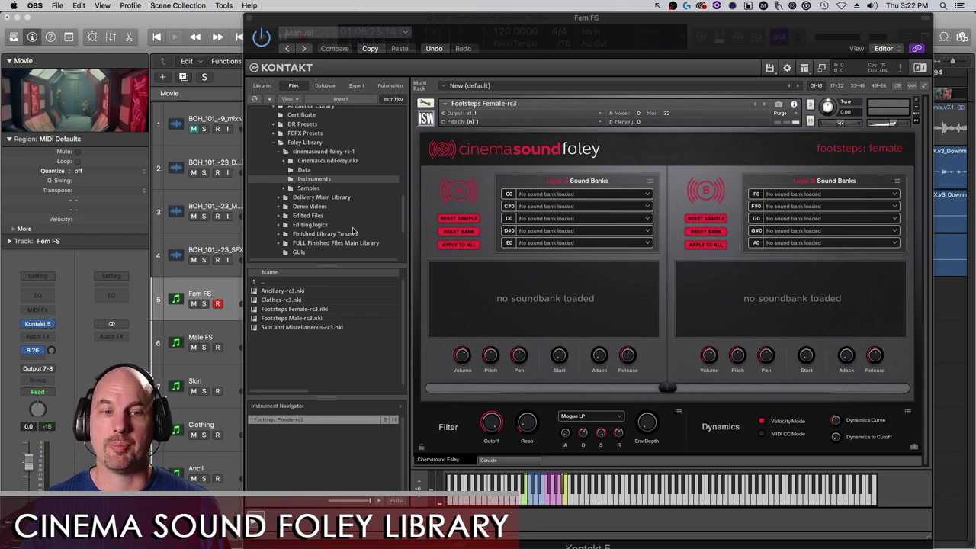
- Glance at the instrument libraries list, then return the layer A/B balance to the middle
{"action": "left_click", "coordinate": [260, 87]}
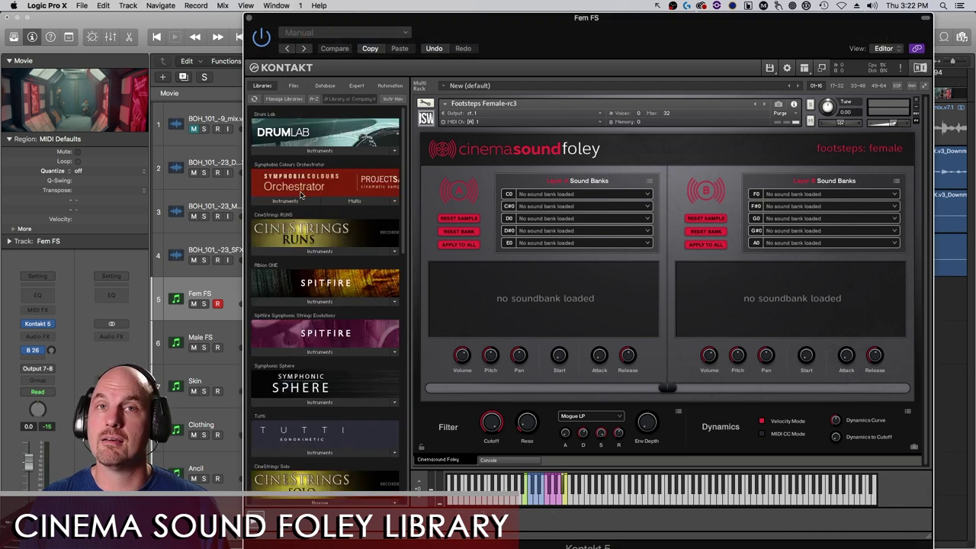
{"action": "left_click", "coordinate": [293, 86]}
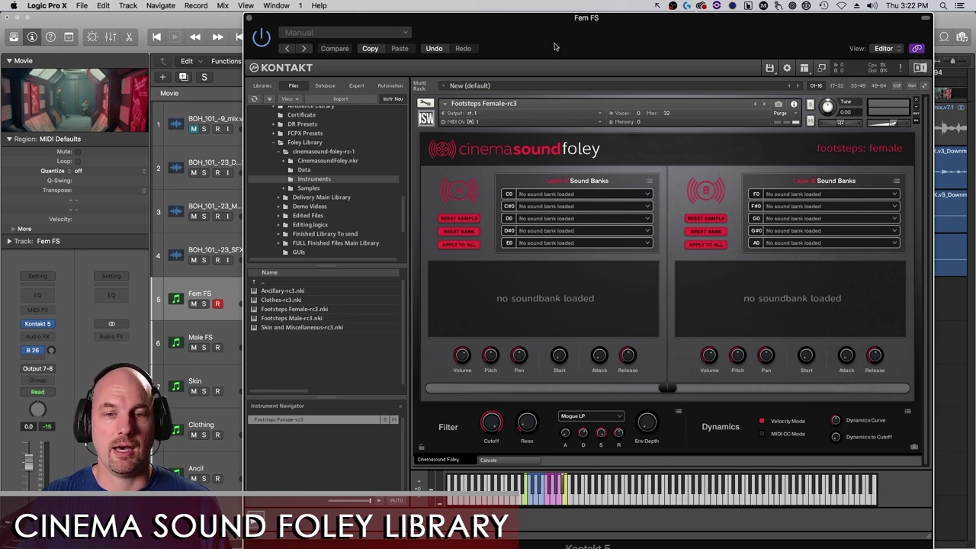
{"action": "left_click_drag", "start_coordinate": [549, 18], "coordinate": [571, 4]}
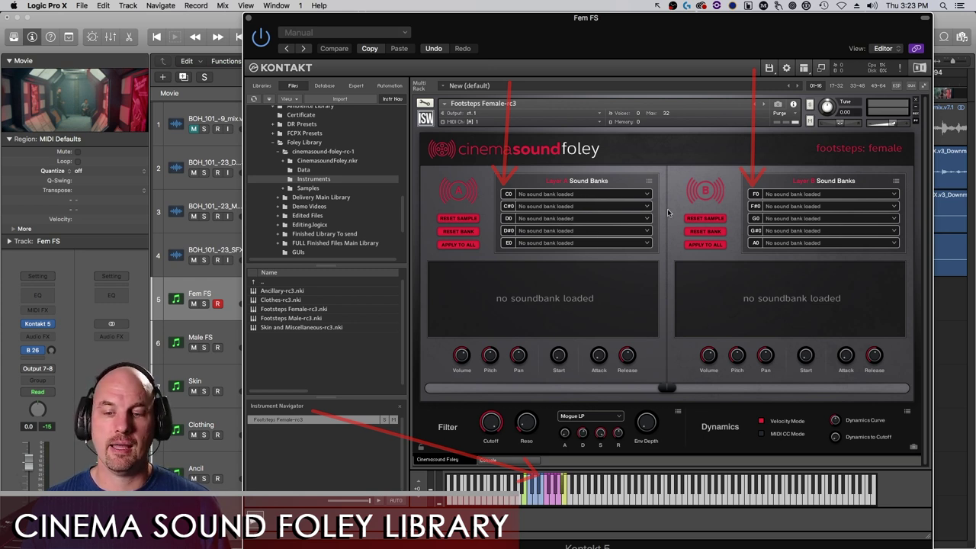
{"action": "left_click_drag", "start_coordinate": [667, 383], "coordinate": [604, 386]}
{"action": "left_click_drag", "start_coordinate": [744, 366], "coordinate": [669, 376]}
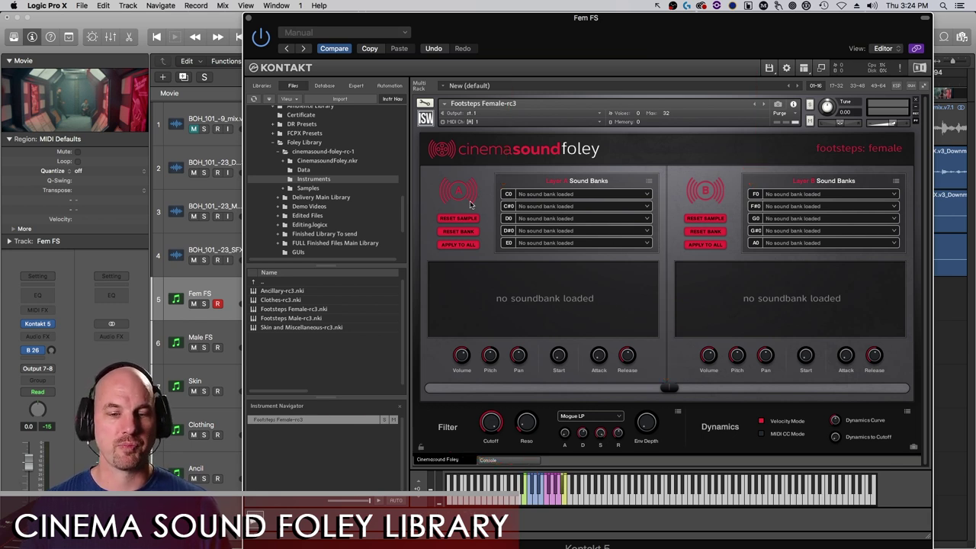
- Step C0's sound bank categories from Carpet on Wood through Steel Plate to Tile
{"action": "left_click", "coordinate": [552, 196]}
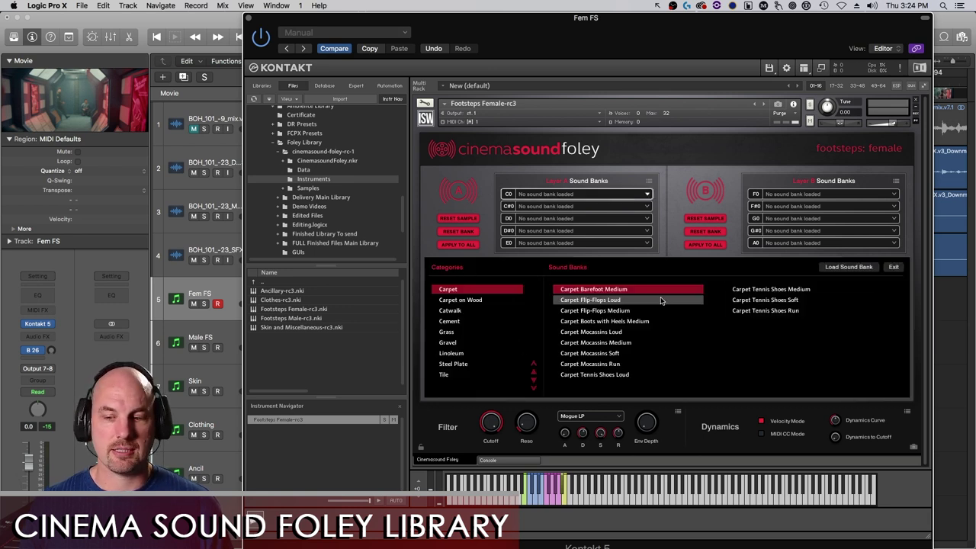
{"action": "left_click", "coordinate": [533, 380]}
{"action": "left_click", "coordinate": [533, 379]}
{"action": "left_click", "coordinate": [533, 383]}
{"action": "left_click", "coordinate": [533, 382]}
{"action": "left_click", "coordinate": [533, 382]}
{"action": "left_click", "coordinate": [534, 382]}
{"action": "left_click", "coordinate": [533, 382]}
{"action": "left_click", "coordinate": [533, 382]}
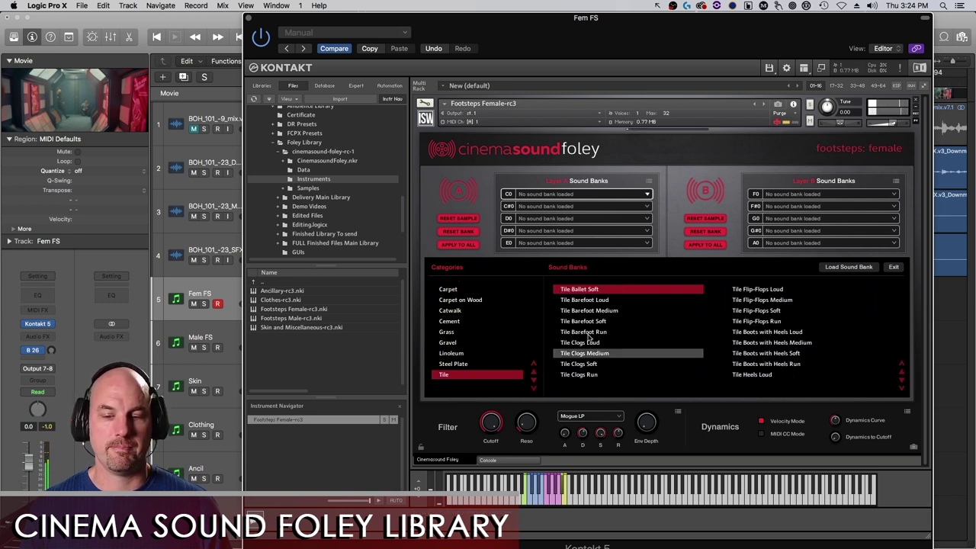
{"action": "left_click", "coordinate": [584, 310]}
- Audition Tile barefoot, flip-flops and boots banks, then return to the Carpet category
{"action": "left_click", "coordinate": [583, 321]}
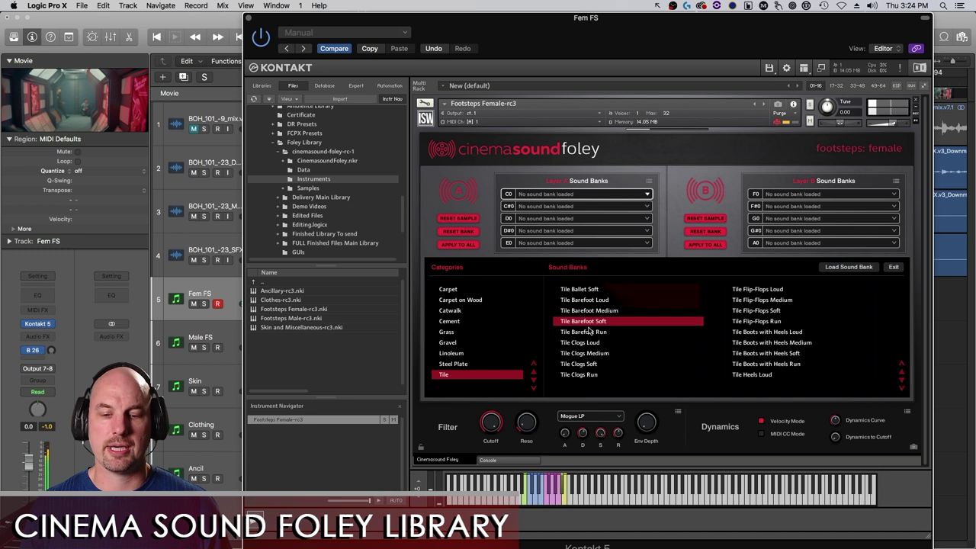
{"action": "left_click", "coordinate": [755, 300]}
{"action": "left_click", "coordinate": [761, 332]}
{"action": "left_click", "coordinate": [737, 354]}
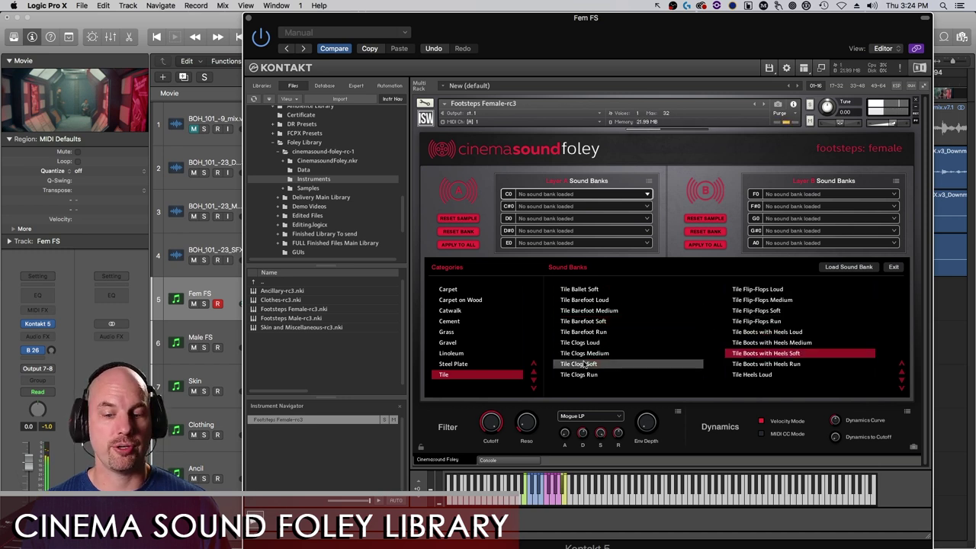
{"action": "left_click", "coordinate": [533, 365]}
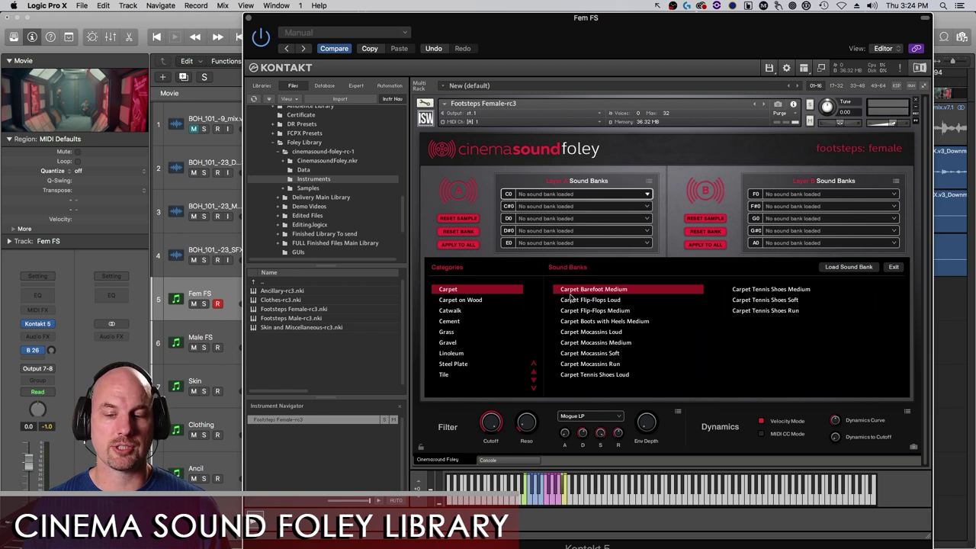
- Load Carpet Barefoot Medium onto layer A's C0 key
{"action": "double_click", "coordinate": [612, 293]}
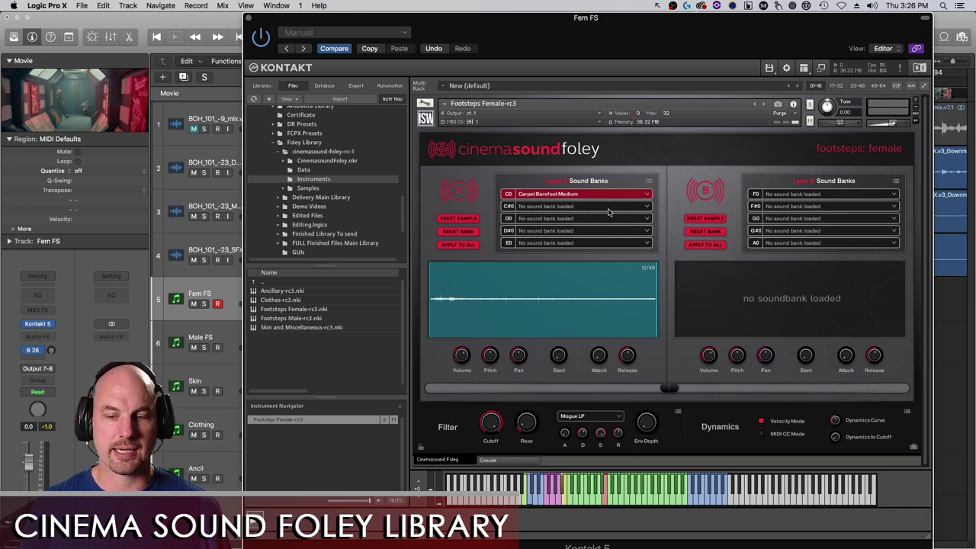
- Load Carpet Boots with Heels Medium onto C#0 and Carpet Tennis Shoes Loud onto D0
{"action": "left_click", "coordinate": [633, 208]}
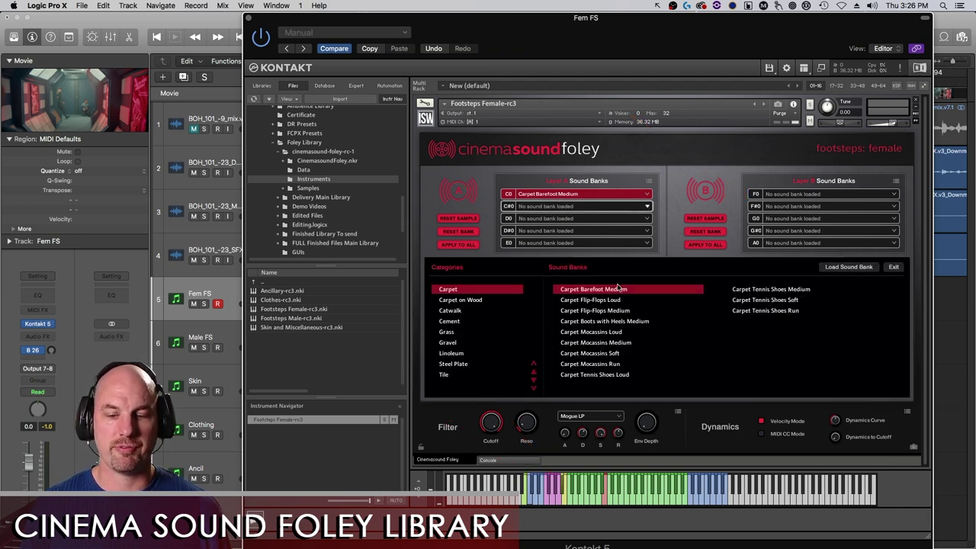
{"action": "left_click", "coordinate": [627, 323]}
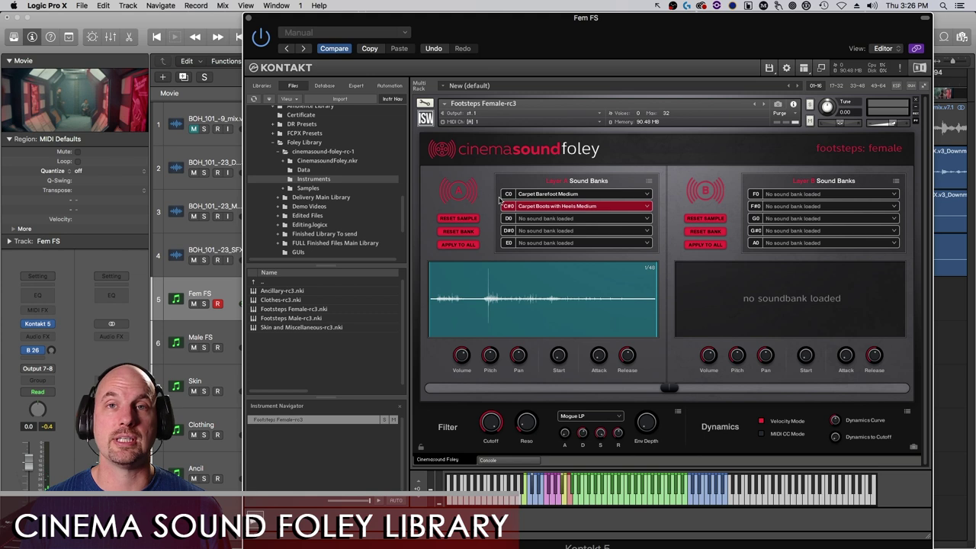
{"action": "left_click", "coordinate": [647, 219]}
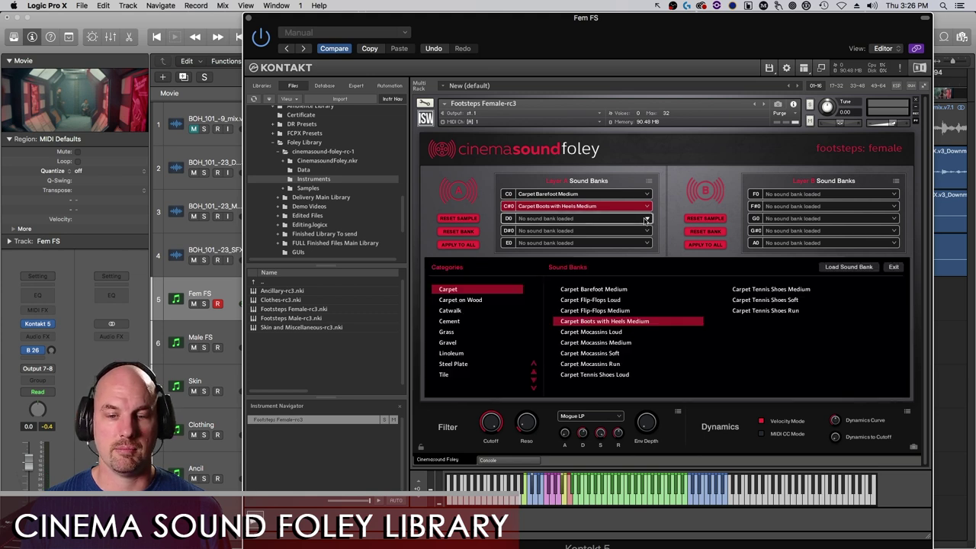
{"action": "double_click", "coordinate": [610, 376]}
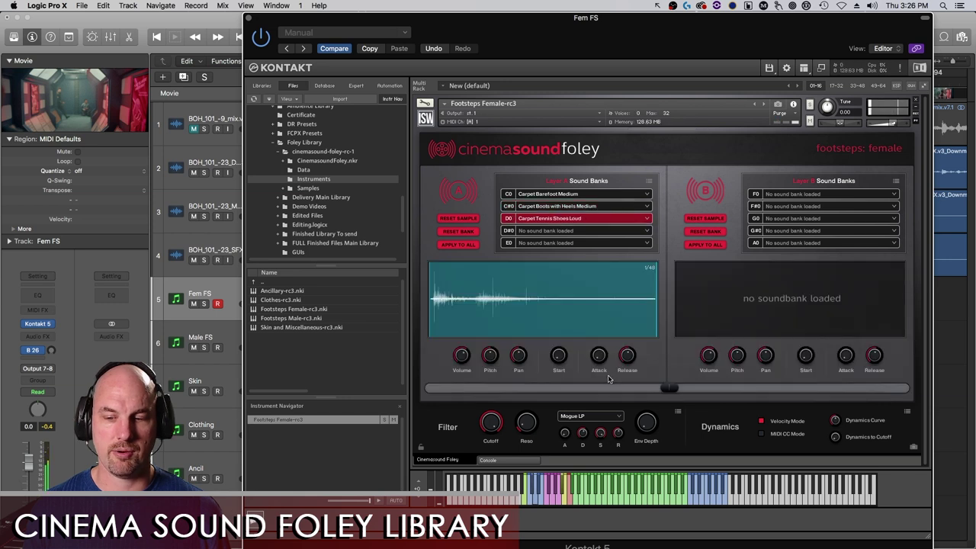
- Load Carpet Tennis Shoes Medium onto D#0 and Carpet Tennis Shoes Soft onto E0
{"action": "left_click", "coordinate": [632, 230]}
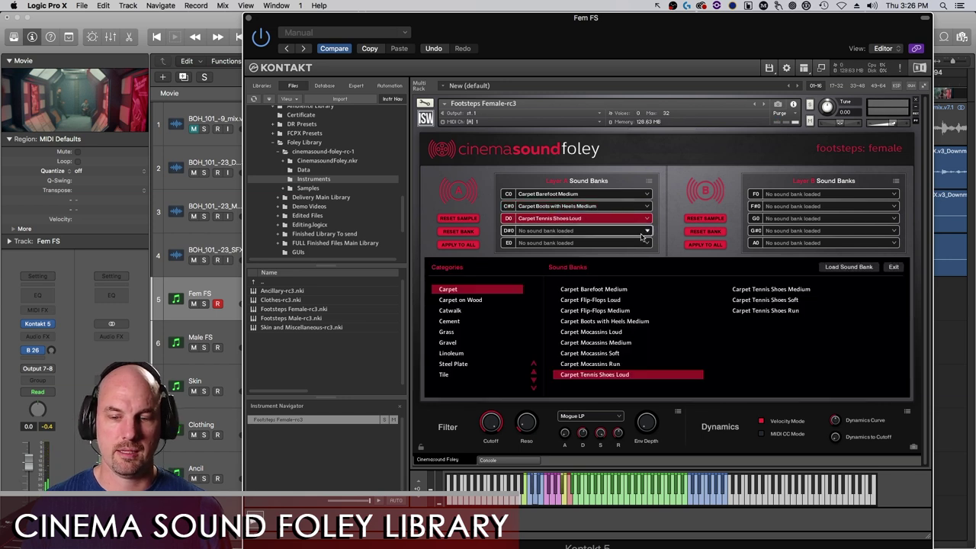
{"action": "left_click", "coordinate": [769, 295]}
{"action": "double_click", "coordinate": [790, 289]}
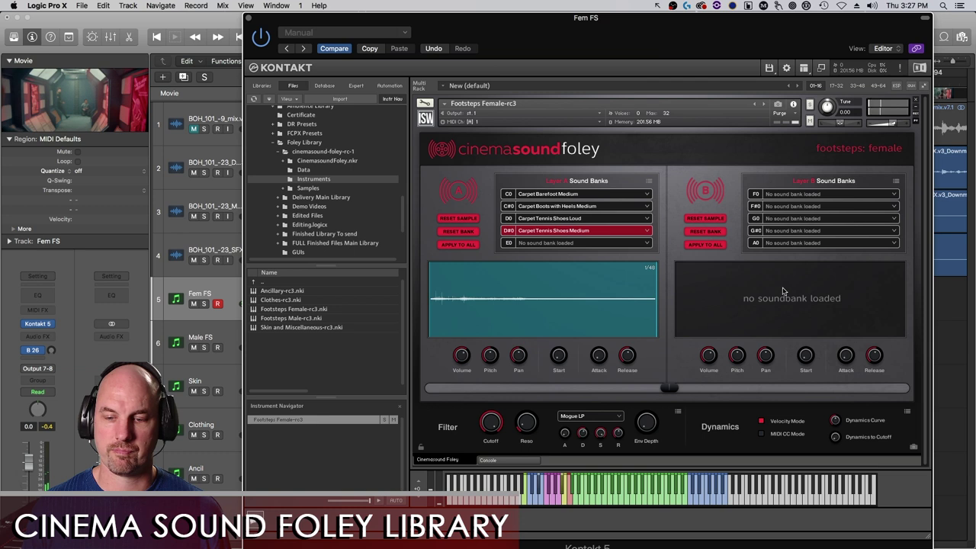
{"action": "left_click", "coordinate": [630, 244]}
{"action": "left_click", "coordinate": [773, 301]}
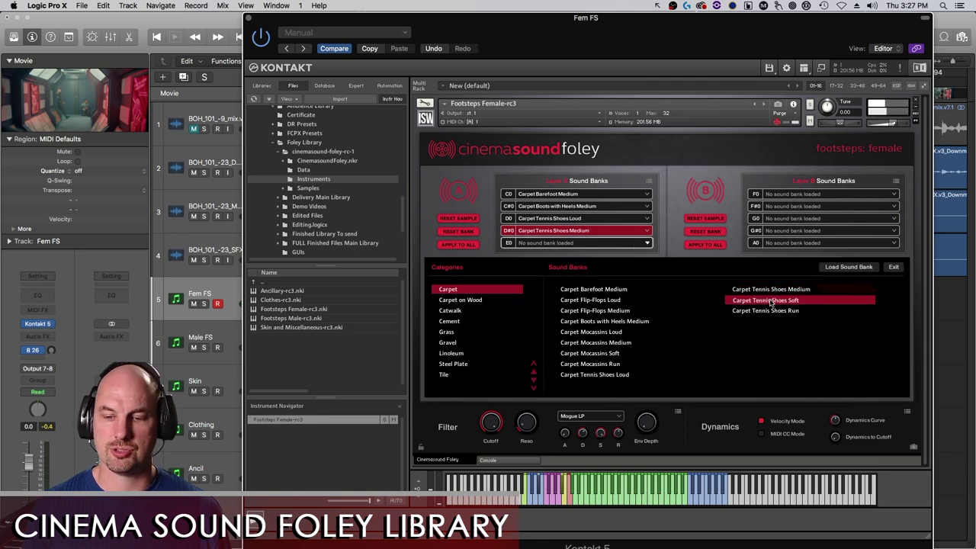
{"action": "double_click", "coordinate": [771, 301]}
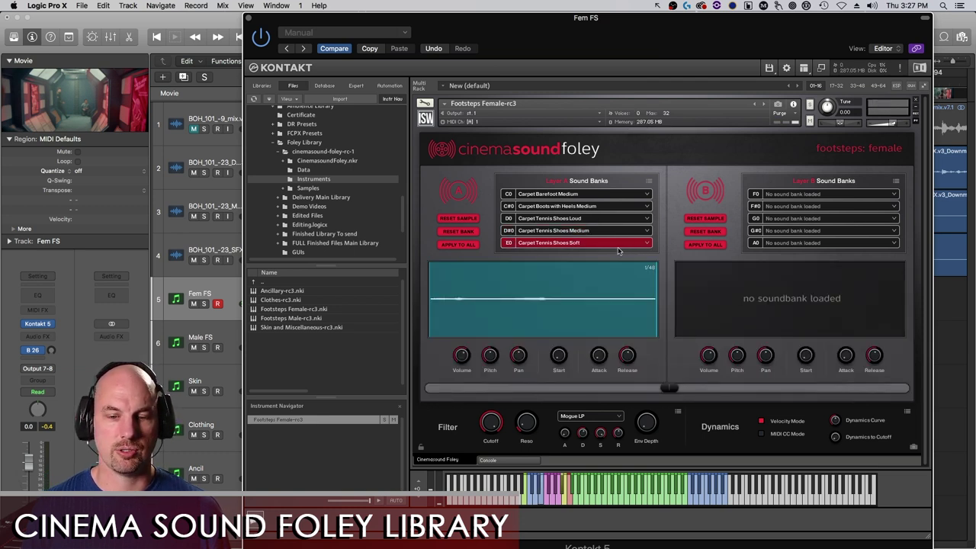
- Load Carpet Tennis Shoes Run onto layer B's F0 key
{"action": "left_click", "coordinate": [871, 198]}
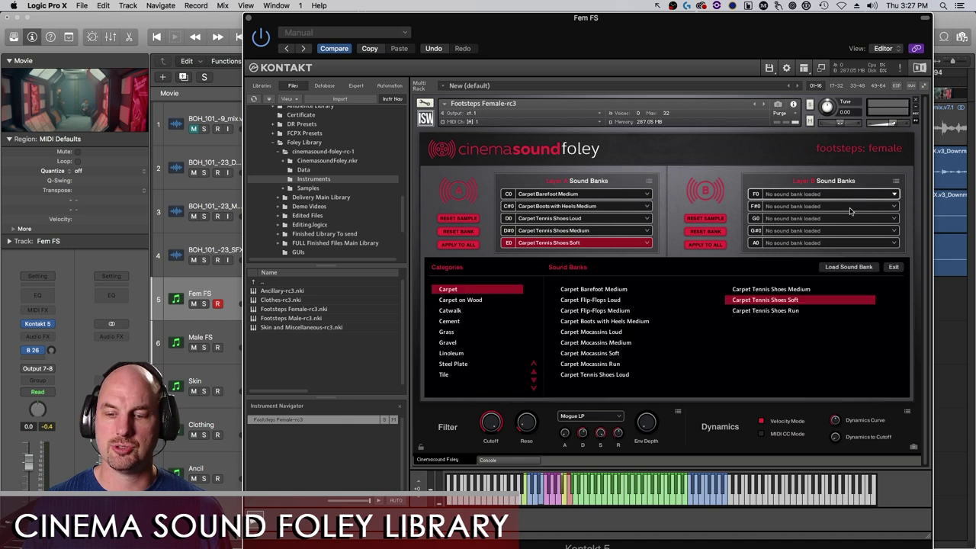
{"action": "left_click", "coordinate": [788, 302]}
{"action": "left_click", "coordinate": [782, 313]}
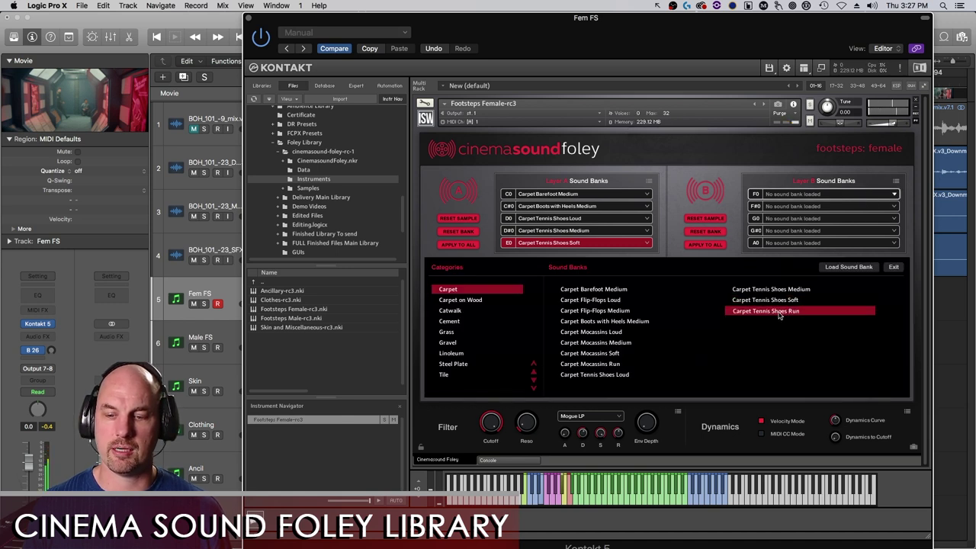
{"action": "double_click", "coordinate": [780, 315]}
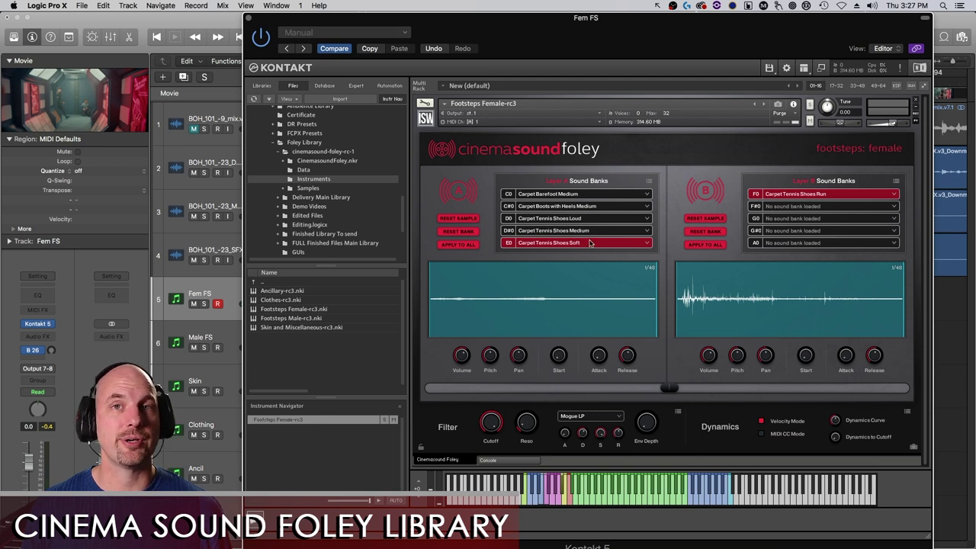
{"action": "left_click", "coordinate": [568, 195]}
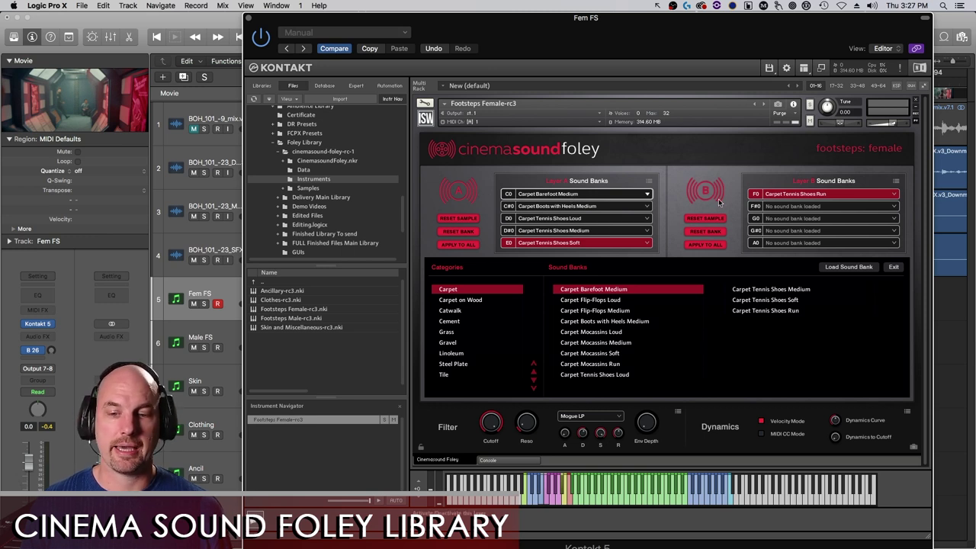
{"action": "left_click", "coordinate": [646, 194]}
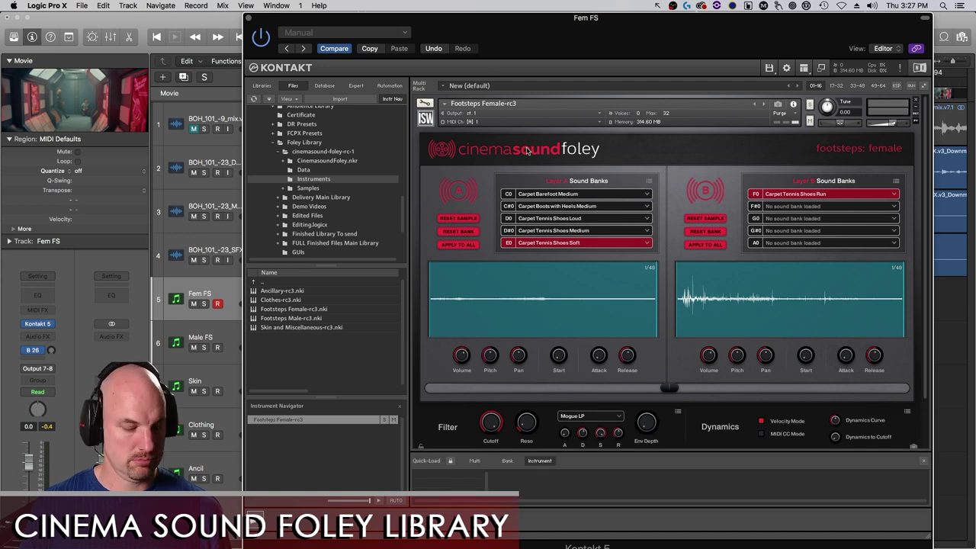
{"action": "left_click", "coordinate": [650, 183]}
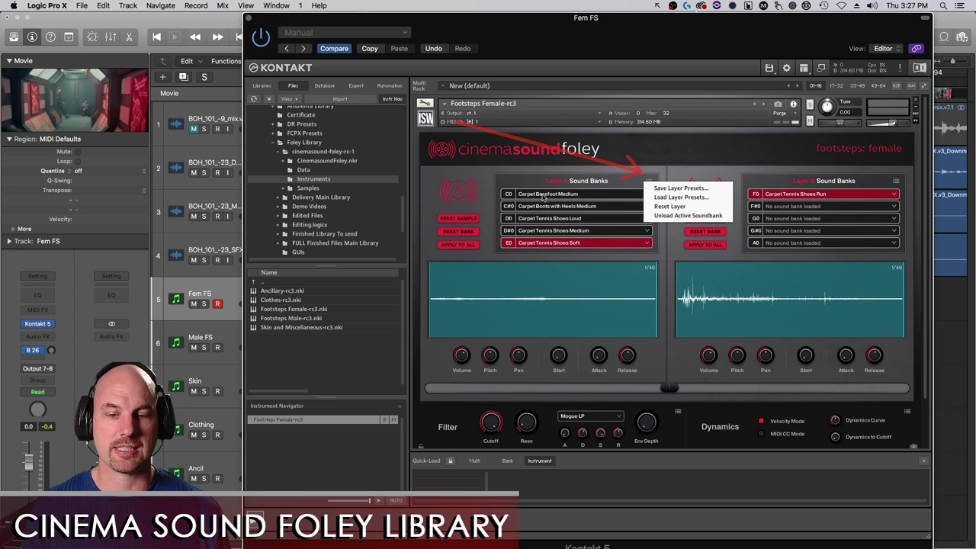
{"action": "left_click", "coordinate": [681, 189]}
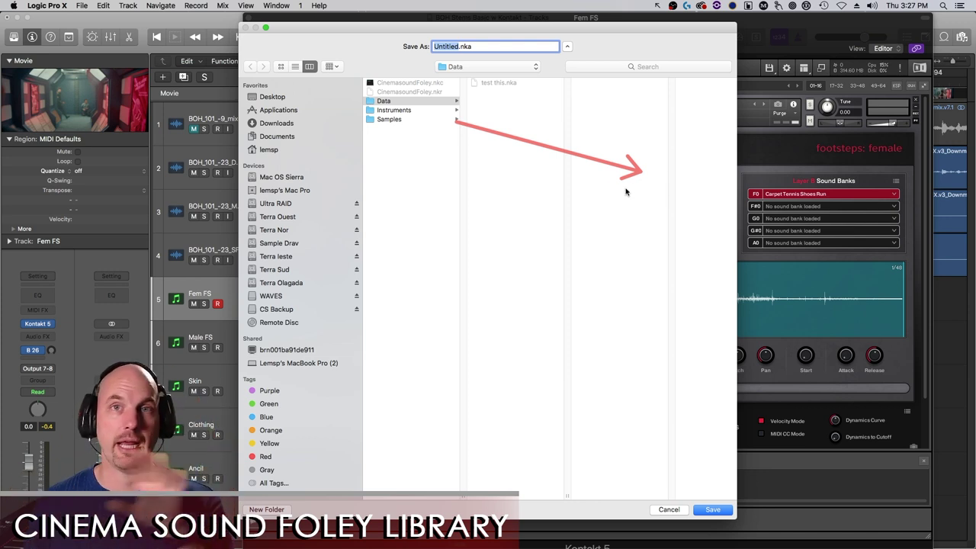
{"action": "left_click", "coordinate": [669, 509]}
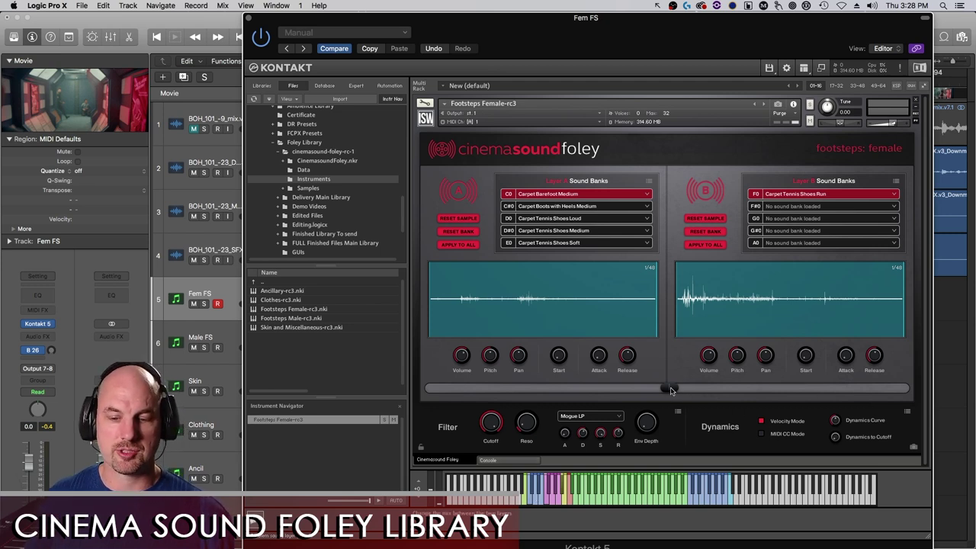
{"action": "left_click_drag", "start_coordinate": [669, 390], "coordinate": [431, 391]}
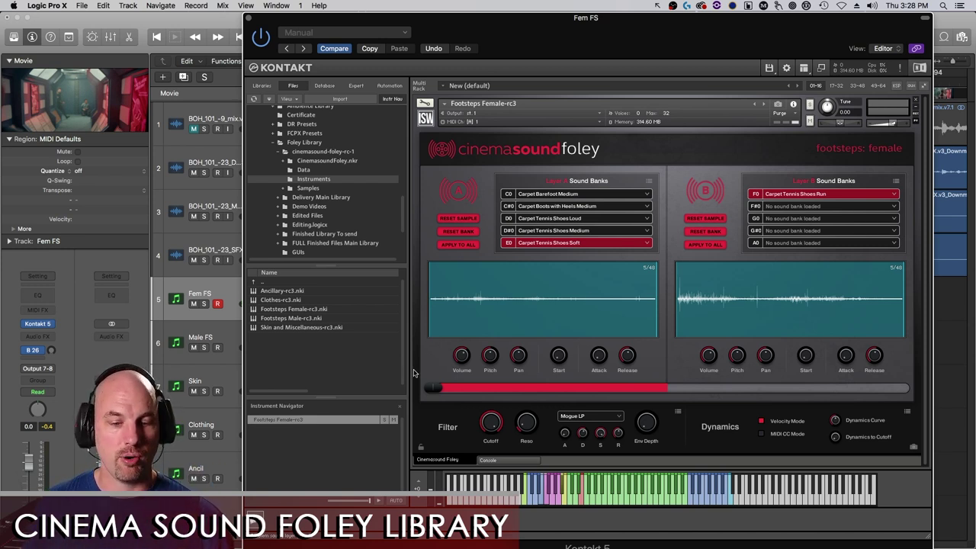
{"action": "left_click_drag", "start_coordinate": [431, 389], "coordinate": [948, 396]}
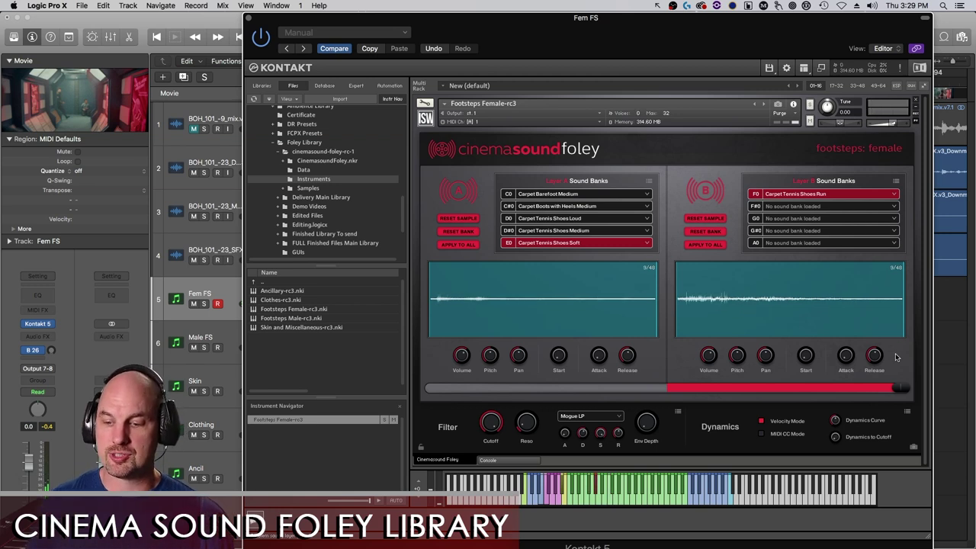
{"action": "left_click_drag", "start_coordinate": [900, 387], "coordinate": [672, 389]}
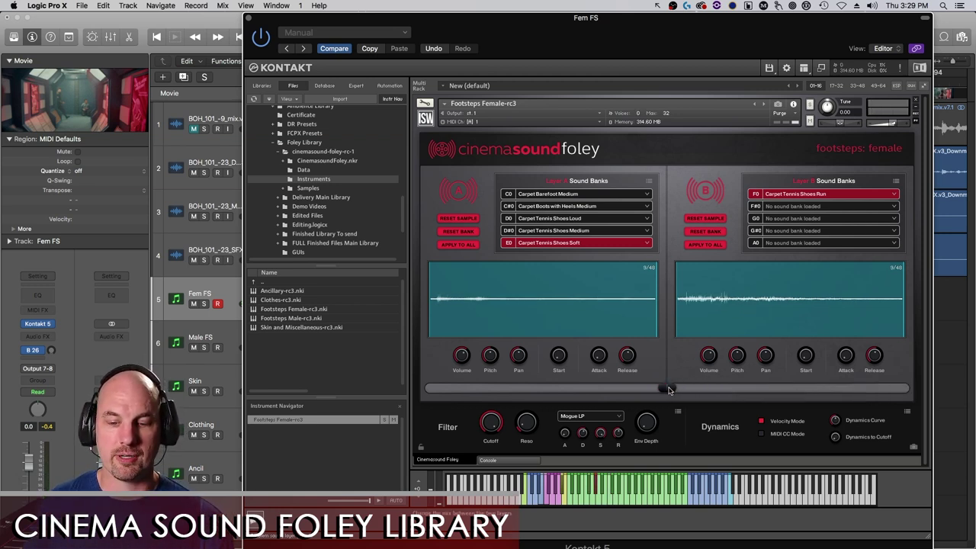
{"action": "left_click", "coordinate": [576, 196]}
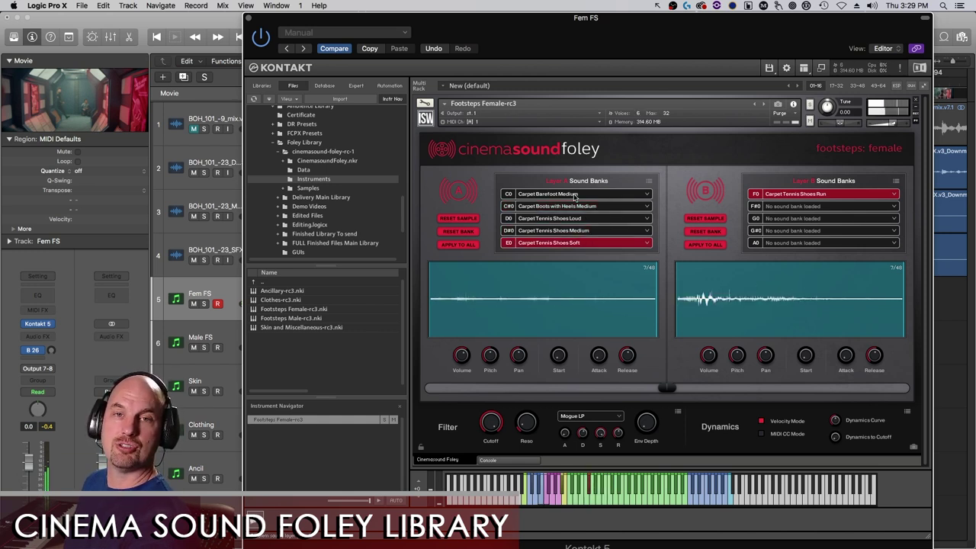
{"action": "left_click_drag", "start_coordinate": [667, 388], "coordinate": [554, 389]}
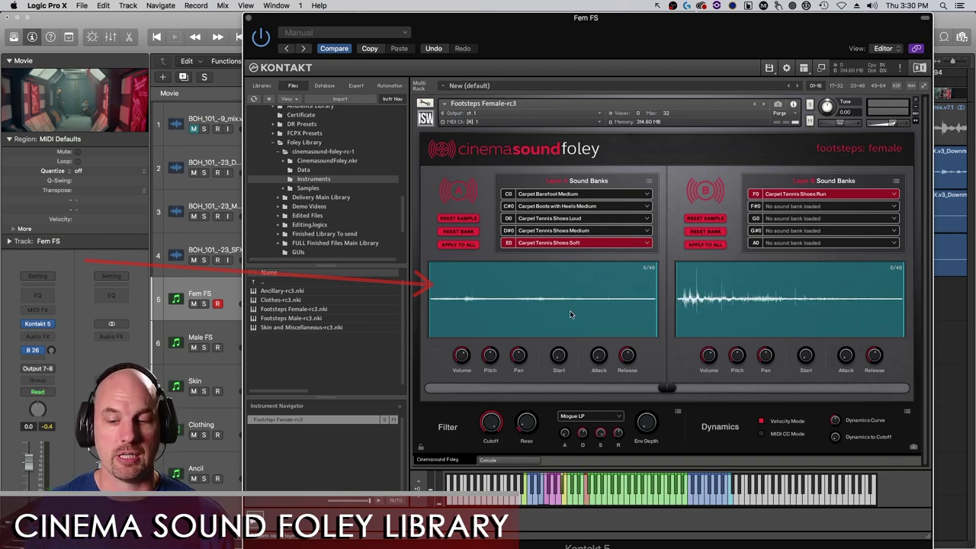
- Blend the mix toward Layer A and lower its sample volume to -15.5 dB
{"action": "left_click_drag", "start_coordinate": [414, 332], "coordinate": [654, 381]}
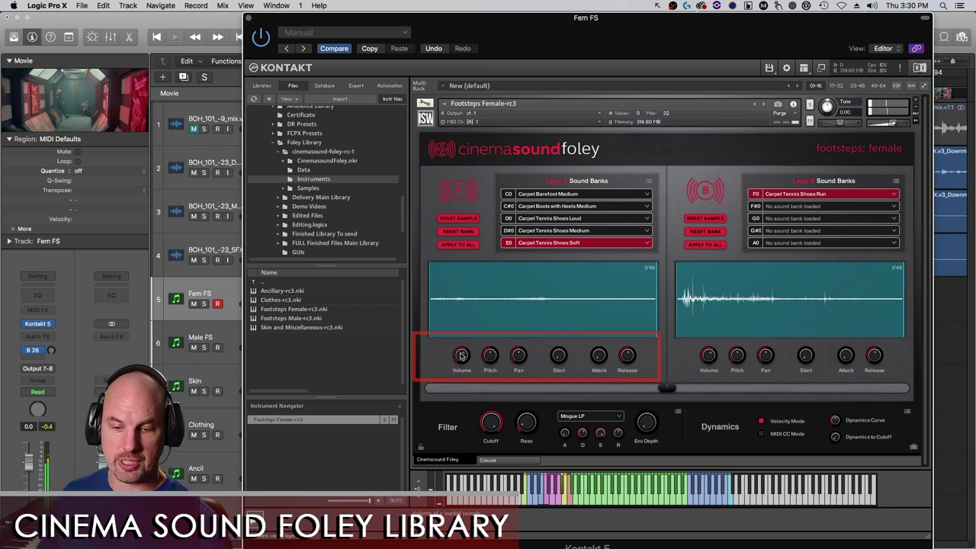
{"action": "left_click_drag", "start_coordinate": [667, 388], "coordinate": [338, 395]}
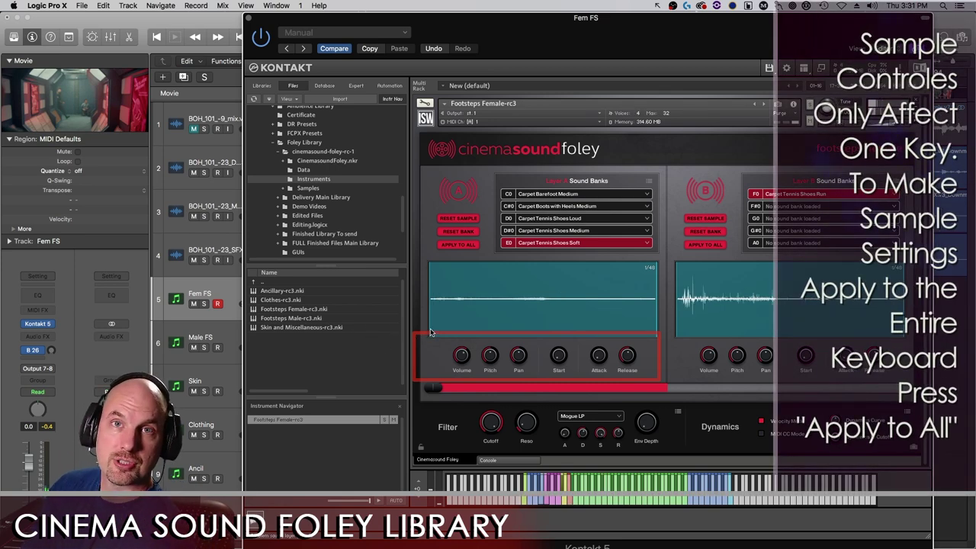
{"action": "left_click_drag", "start_coordinate": [462, 355], "coordinate": [455, 379]}
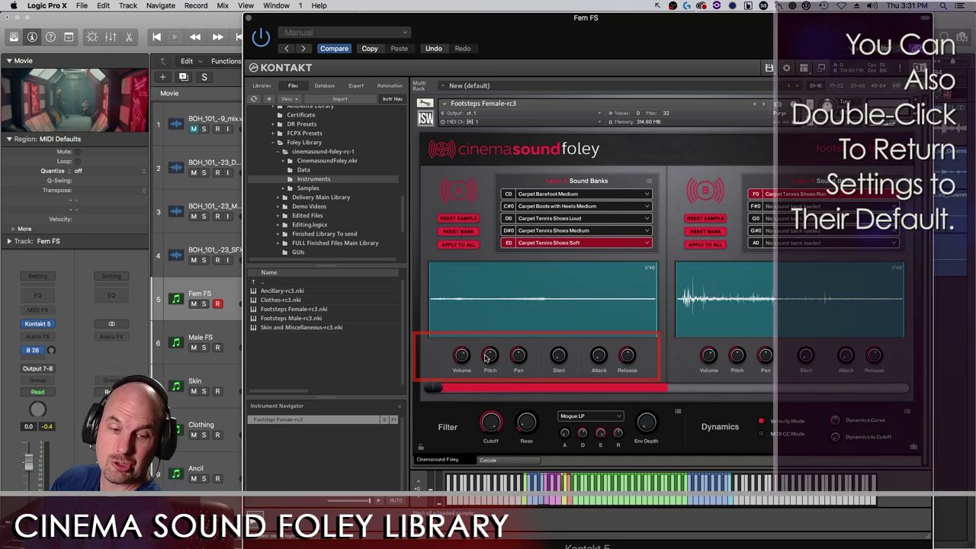
- Try a higher pitch, reset it to default, and pan Layer A to 88% right
{"action": "left_click_drag", "start_coordinate": [499, 344], "coordinate": [488, 404]}
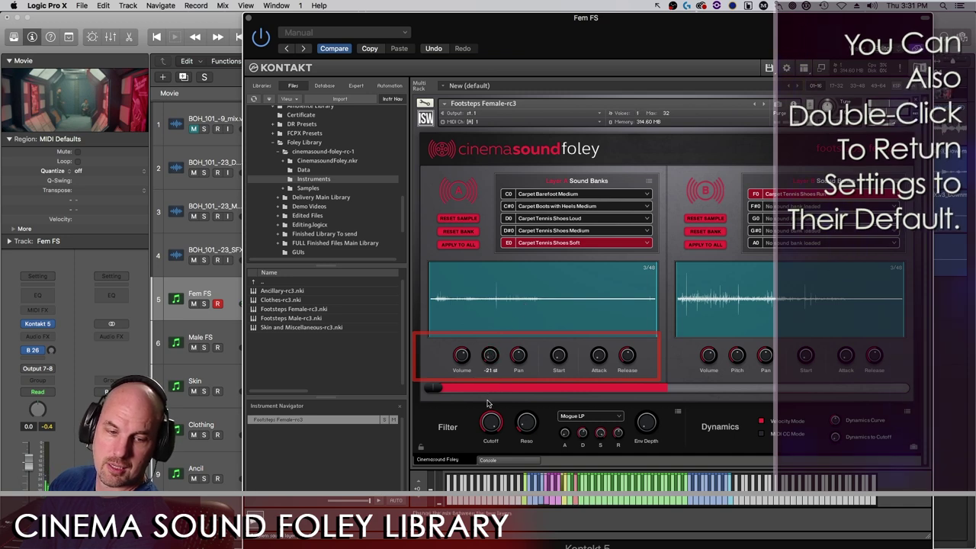
{"action": "double_click", "coordinate": [490, 355]}
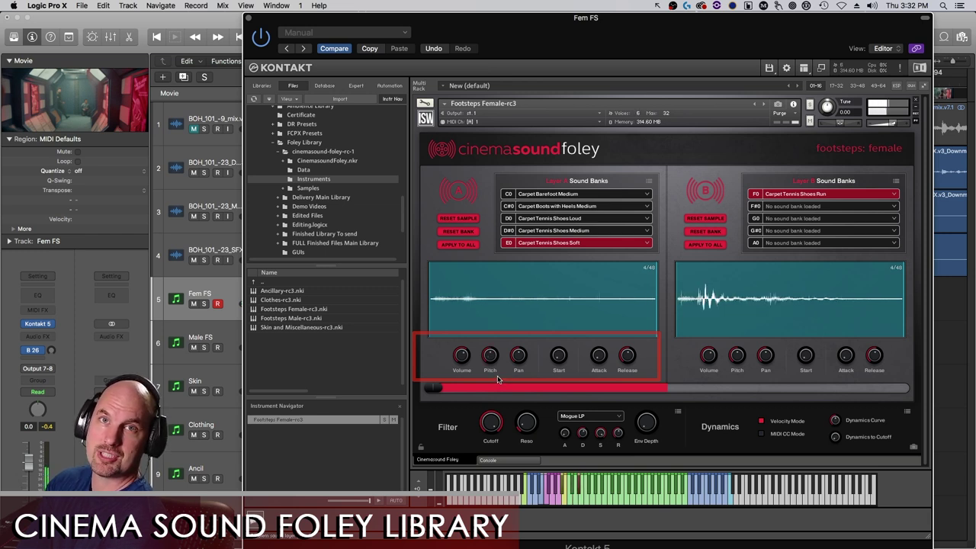
{"action": "mouse_move", "coordinate": [496, 368]}
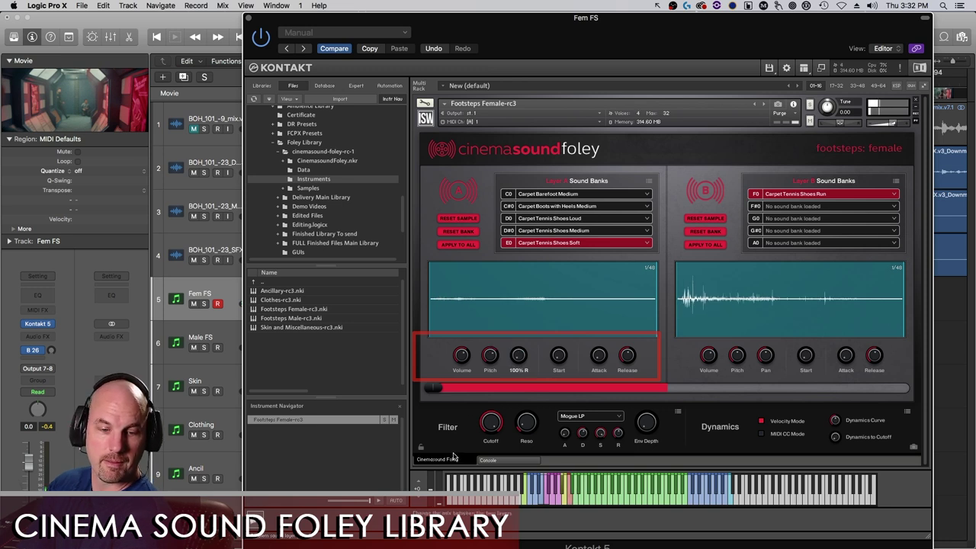
{"action": "mouse_move", "coordinate": [513, 354]}
{"action": "left_mouse_down"}
{"action": "mouse_move", "coordinate": [618, 292]}
{"action": "mouse_move", "coordinate": [521, 361]}
{"action": "left_mouse_up"}
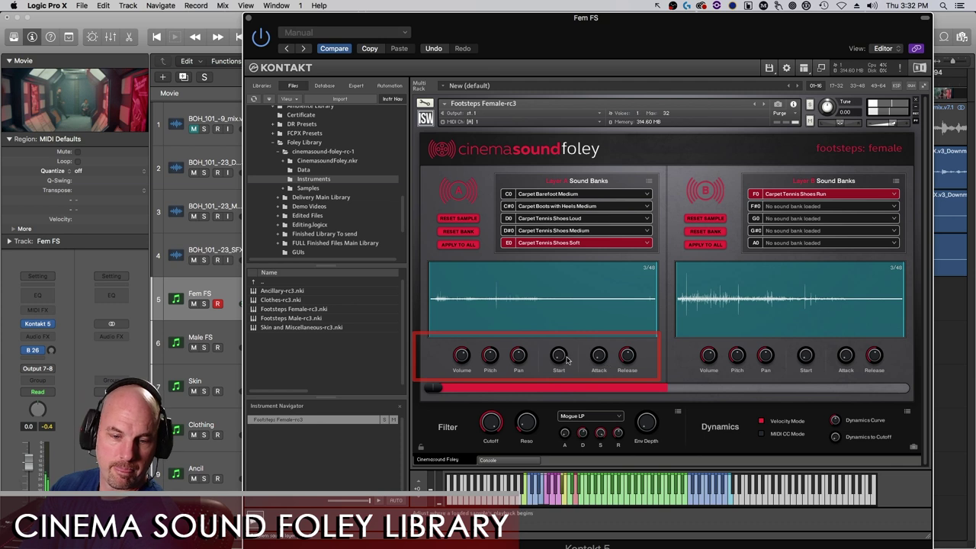
{"action": "left_click_drag", "start_coordinate": [566, 360], "coordinate": [573, 334]}
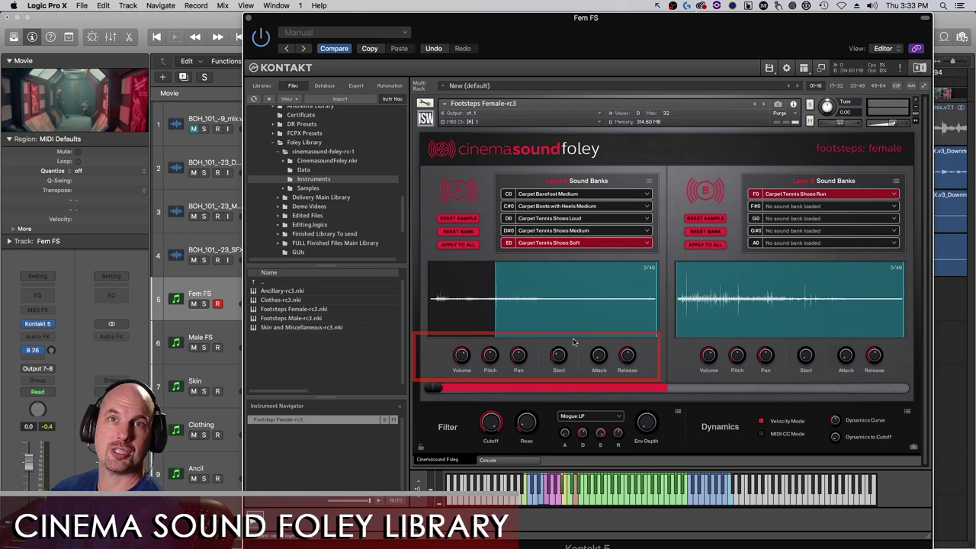
{"action": "left_click", "coordinate": [566, 355], "text": "super"}
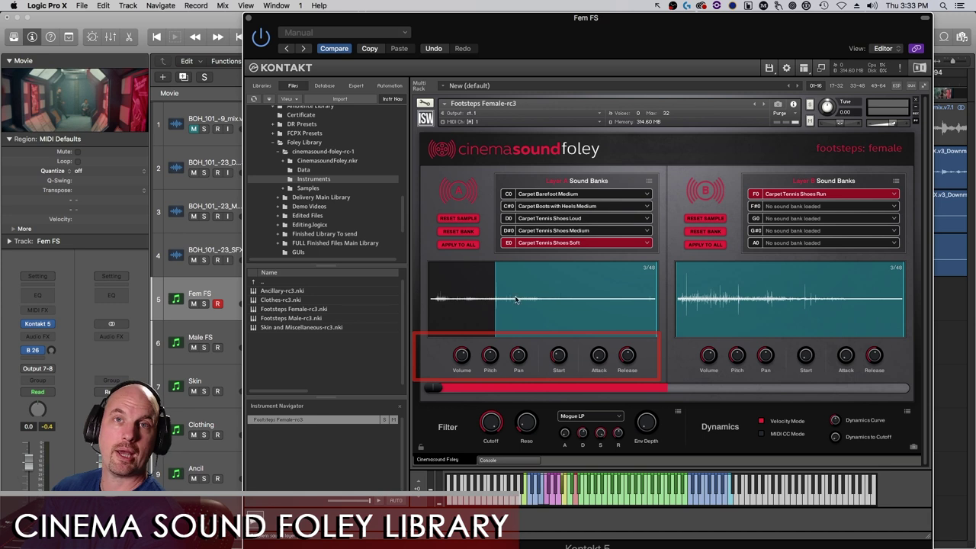
{"action": "left_click_drag", "start_coordinate": [542, 311], "coordinate": [574, 325]}
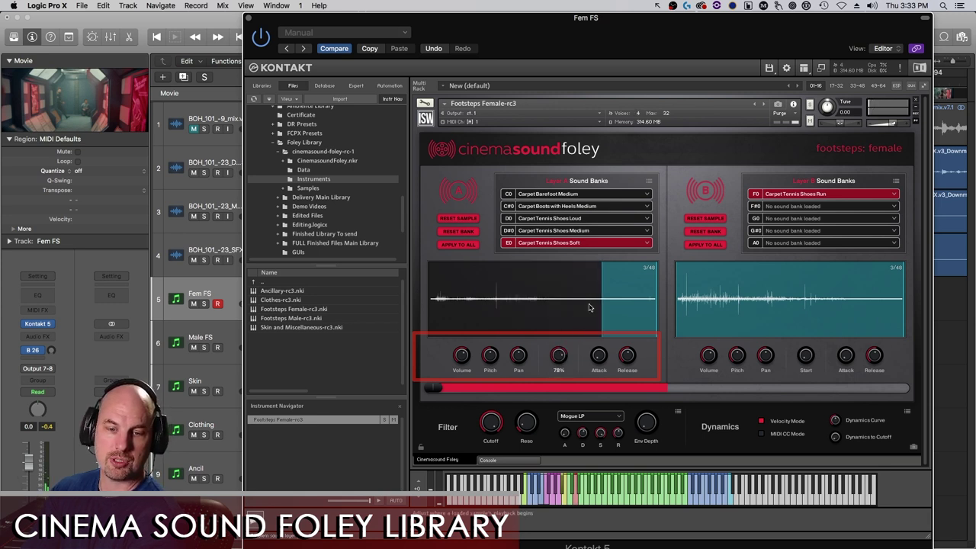
{"action": "left_click_drag", "start_coordinate": [590, 305], "coordinate": [578, 392]}
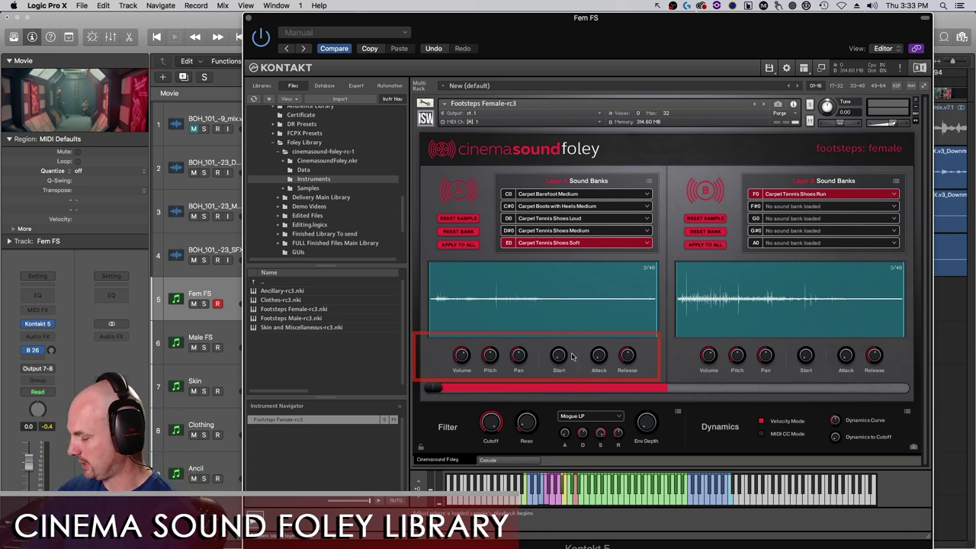
- Set D0's Layer A attack to 2.4 ms and its sample start to 19%
{"action": "left_click_drag", "start_coordinate": [600, 359], "coordinate": [602, 447]}
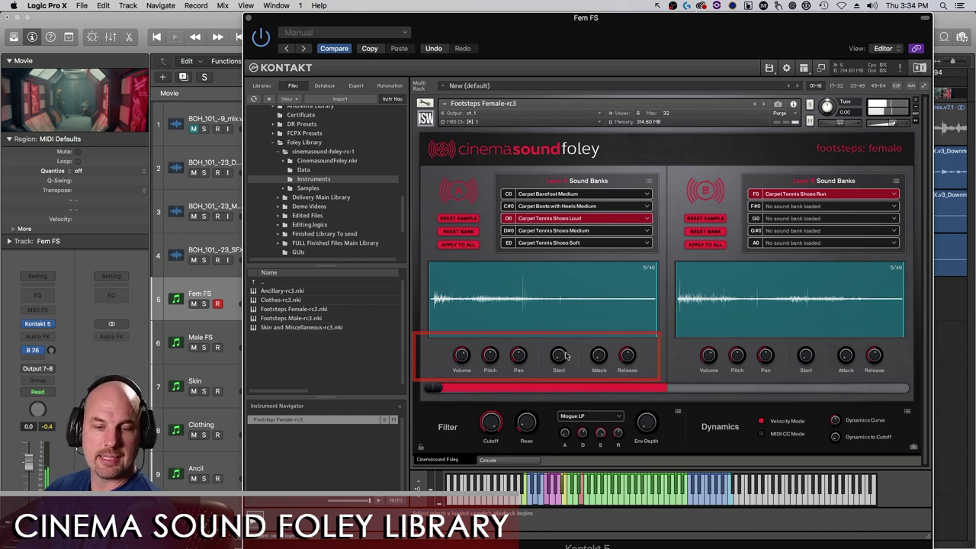
{"action": "left_click_drag", "start_coordinate": [560, 360], "coordinate": [561, 357]}
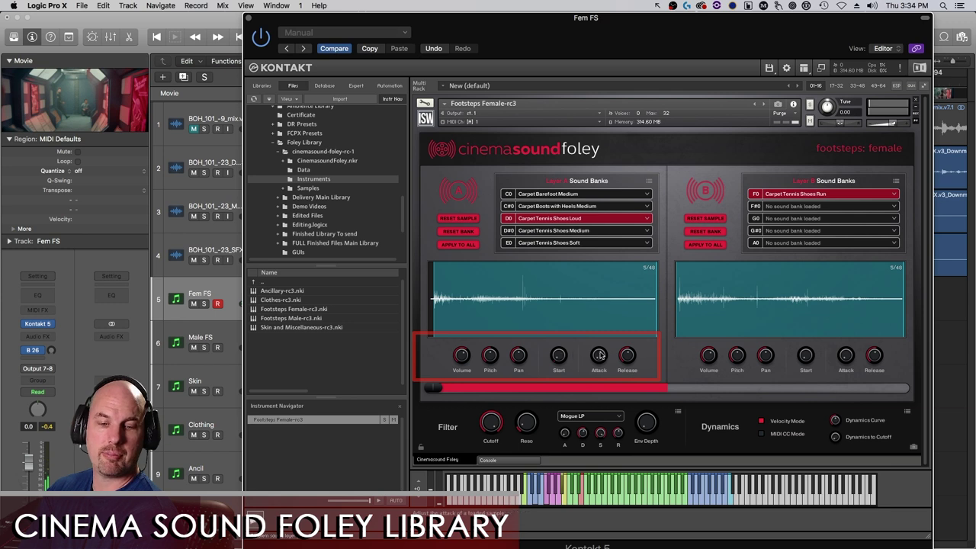
{"action": "left_click_drag", "start_coordinate": [599, 356], "coordinate": [633, 303]}
{"action": "left_click_drag", "start_coordinate": [566, 359], "coordinate": [571, 344]}
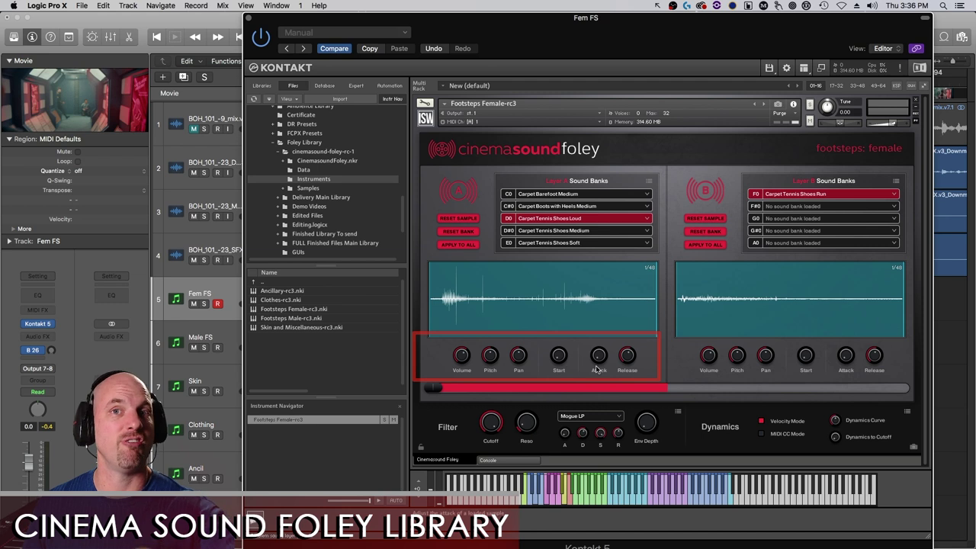
- Cut Layer A's release to 0 ms and bring the sample start back to 0%
{"action": "left_click_drag", "start_coordinate": [628, 356], "coordinate": [628, 358]}
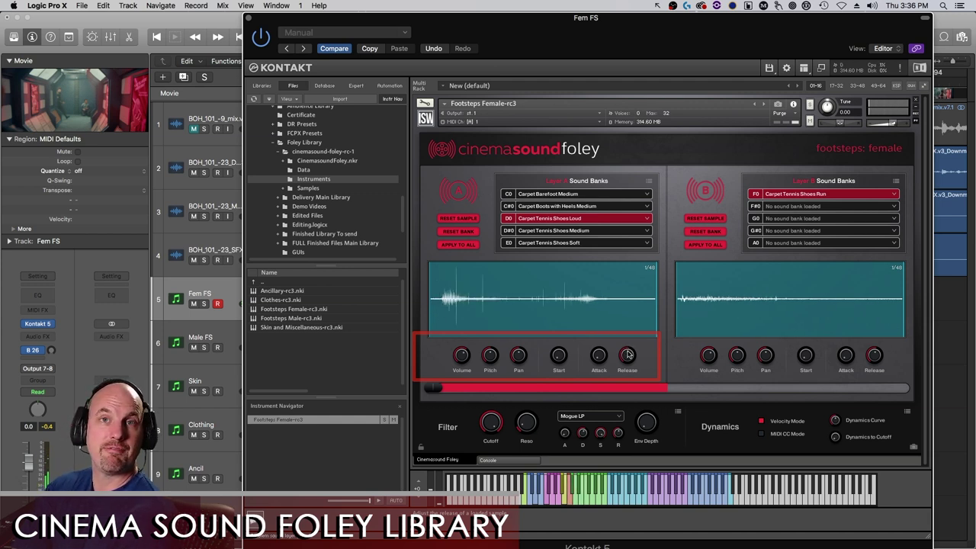
{"action": "left_click_drag", "start_coordinate": [628, 359], "coordinate": [624, 394]}
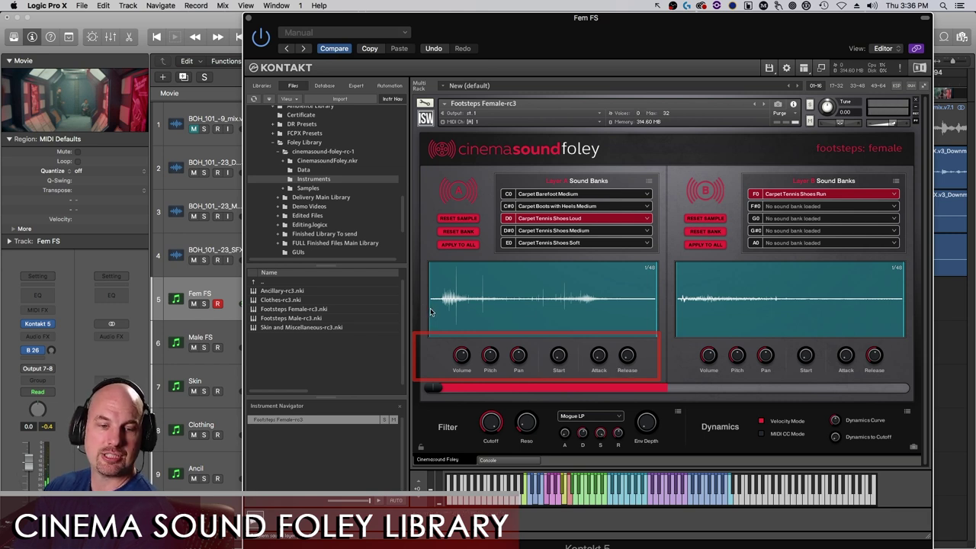
{"action": "left_click_drag", "start_coordinate": [559, 360], "coordinate": [600, 354]}
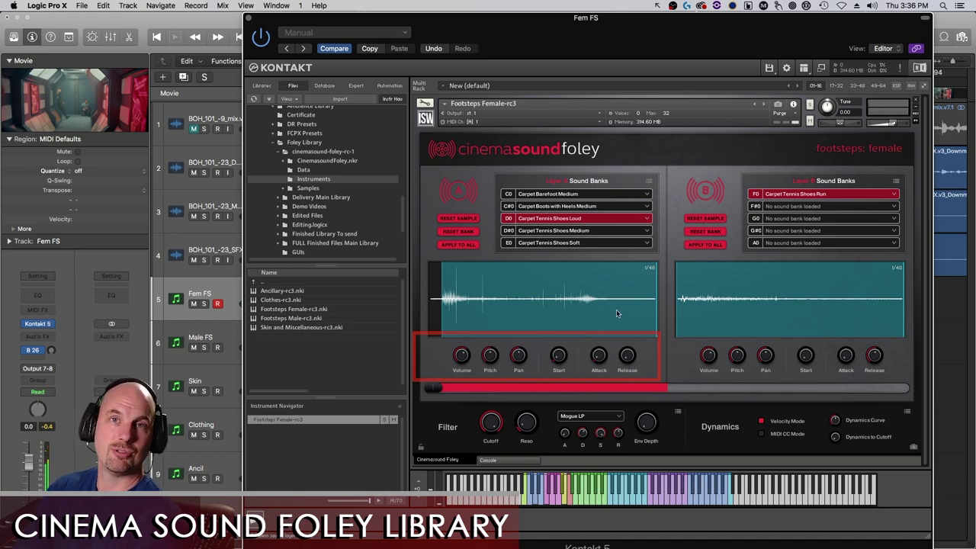
{"action": "left_click_drag", "start_coordinate": [559, 352], "coordinate": [561, 355]}
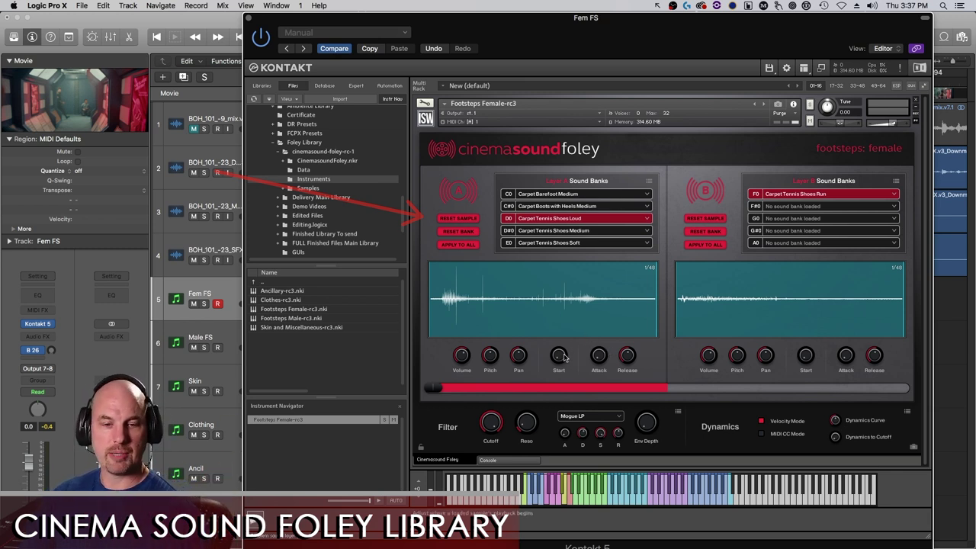
- Nudge the sample start to 5%, then reset Layer A's sample settings to default
{"action": "left_click_drag", "start_coordinate": [562, 358], "coordinate": [561, 357]}
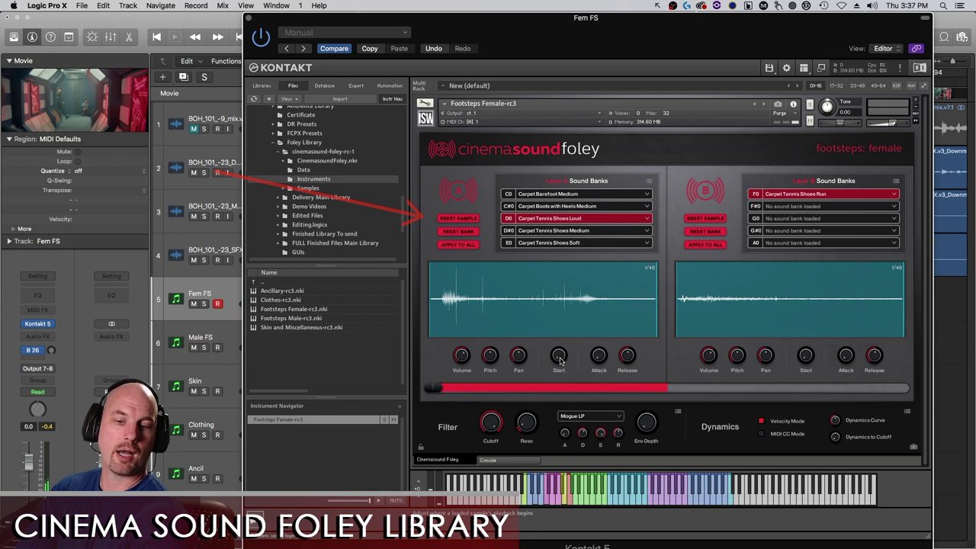
{"action": "left_click_drag", "start_coordinate": [559, 359], "coordinate": [566, 357]}
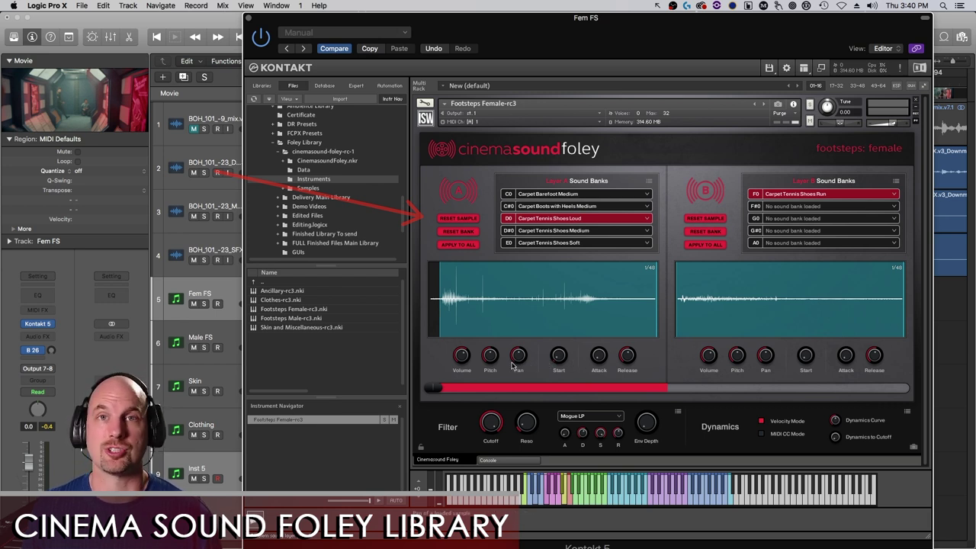
{"action": "left_click", "coordinate": [457, 219]}
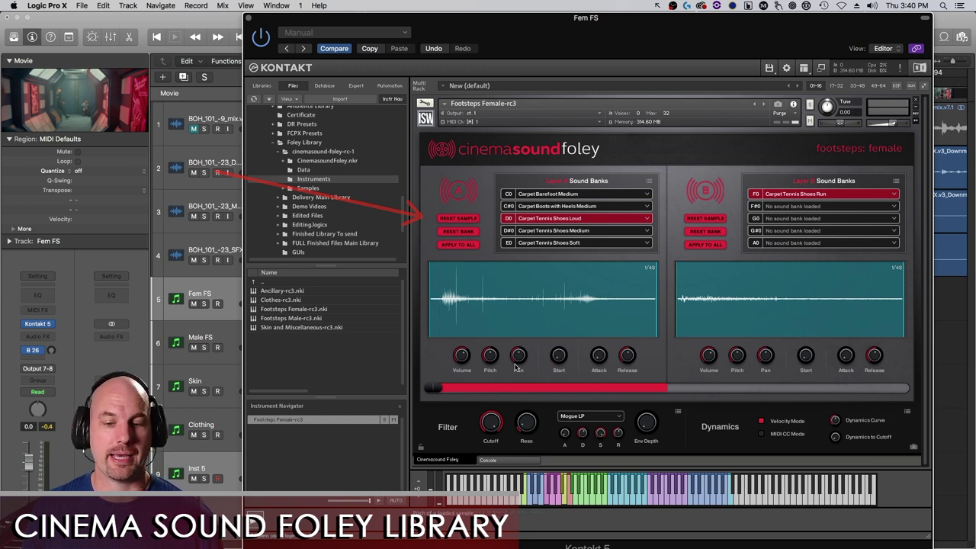